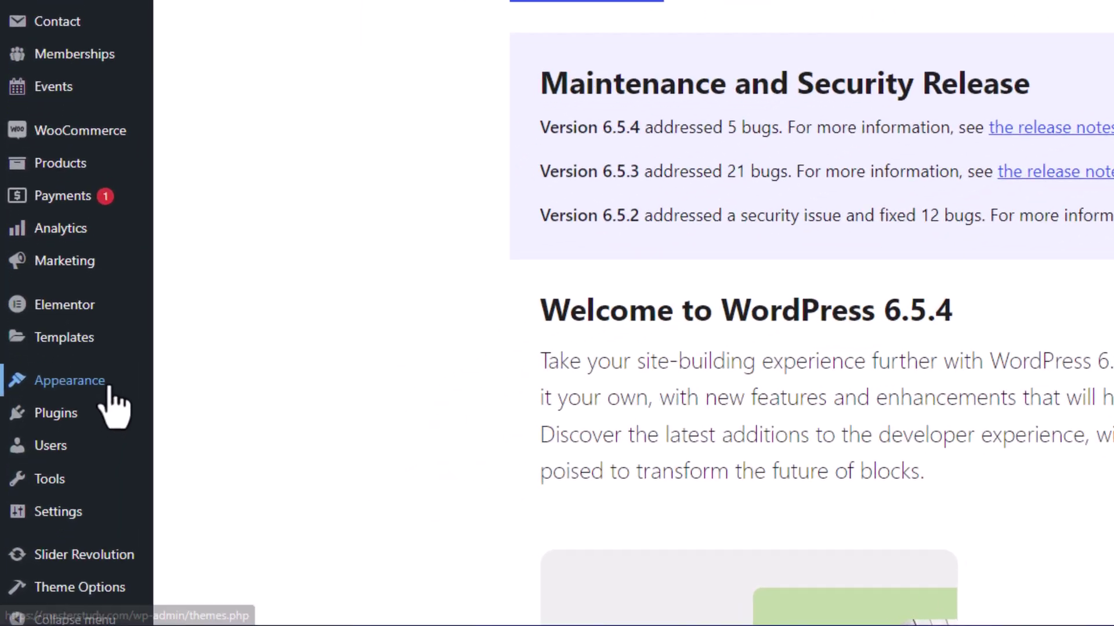
Step: Install the theme-recommended Envato Market plugin and activate it in Plugins
mouse_move(66, 479)
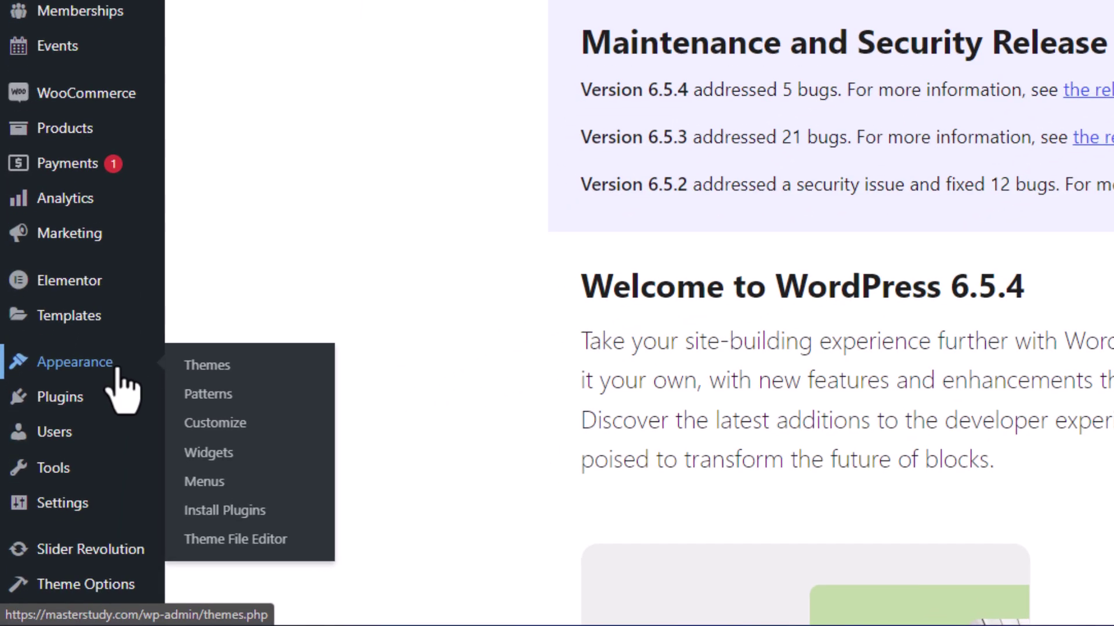
click(260, 512)
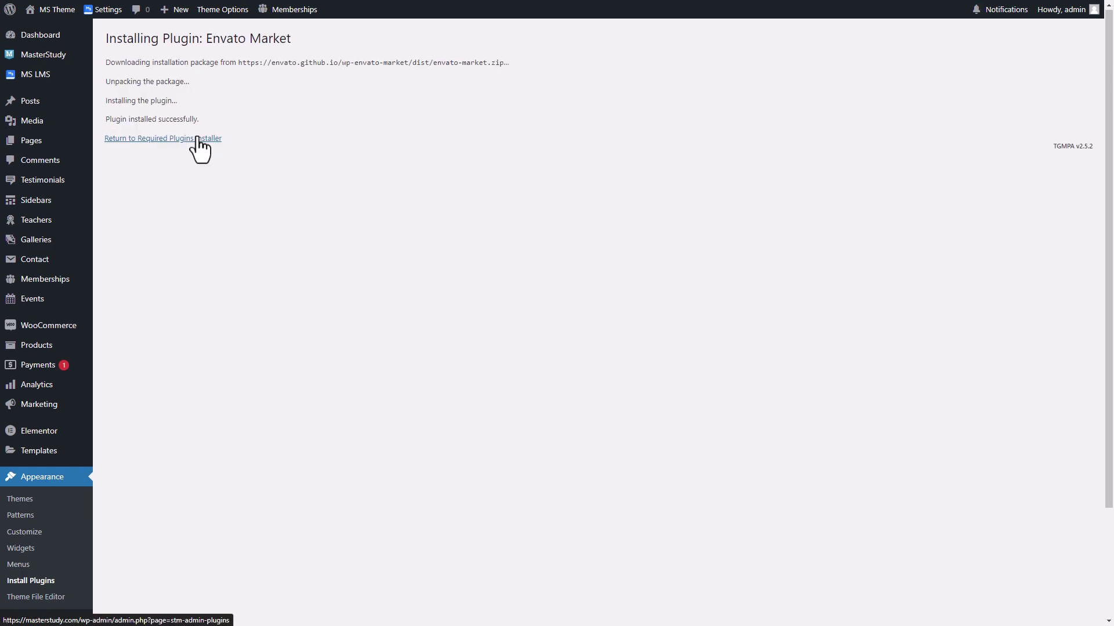
scroll(208, 127, down, 5)
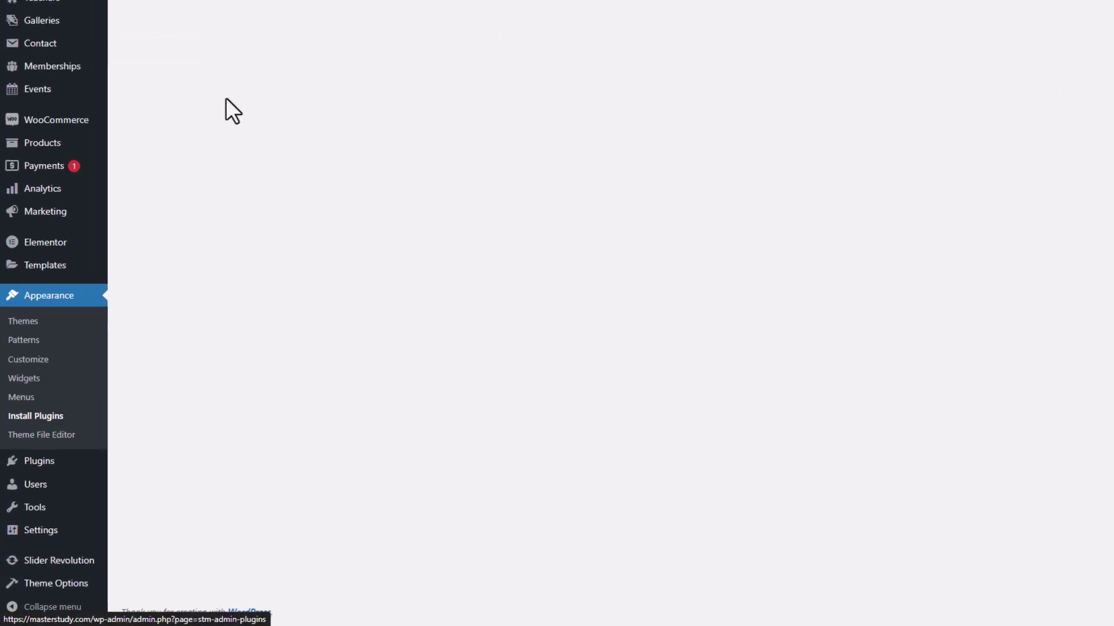
mouse_move(43, 437)
click(191, 419)
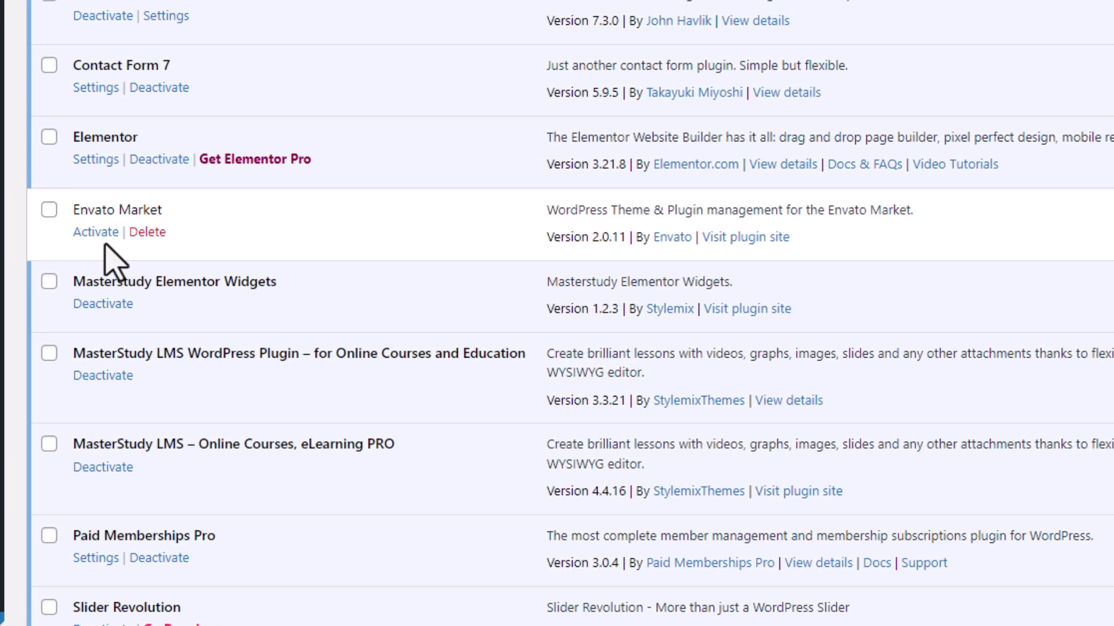
click(96, 232)
Step: From the Envato Market settings, open Envato's personal token creation page
scroll(153, 273, down, 5)
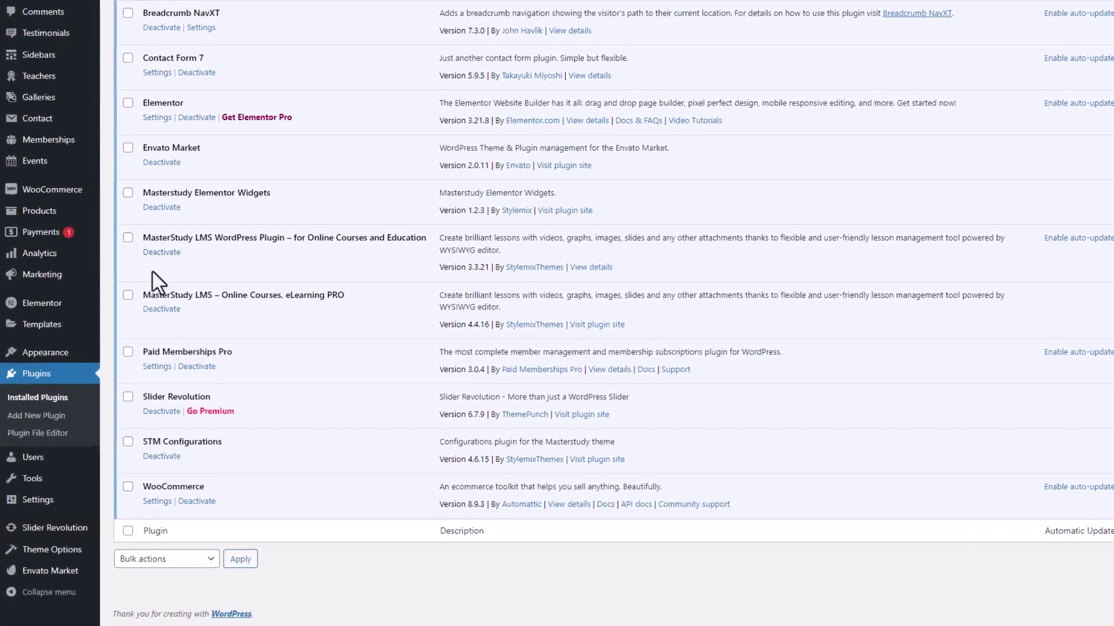
click(58, 534)
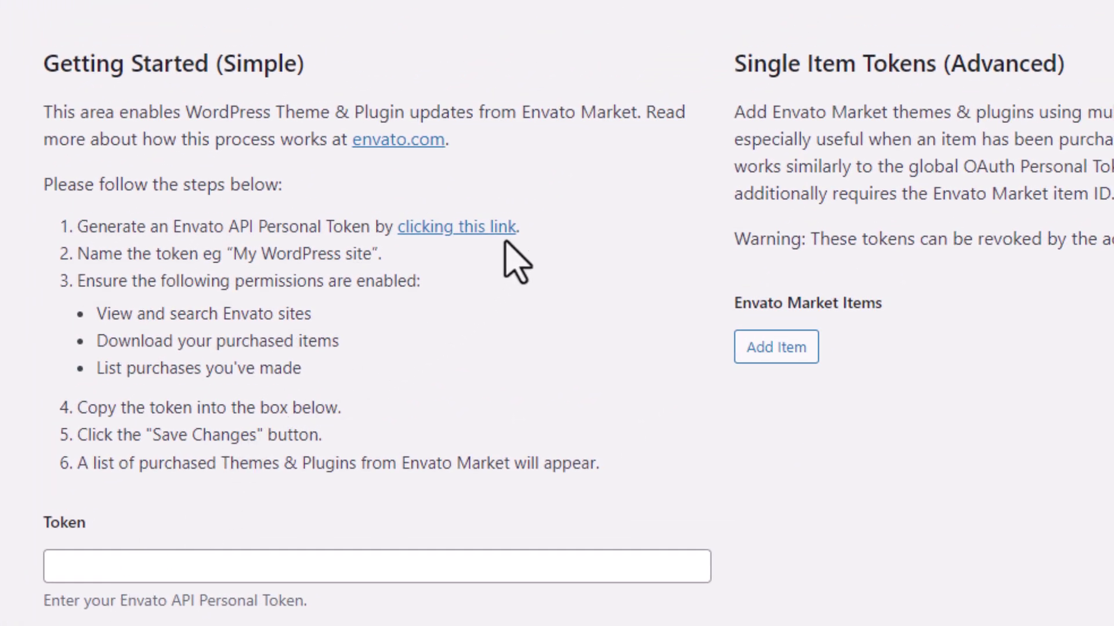
click(498, 228)
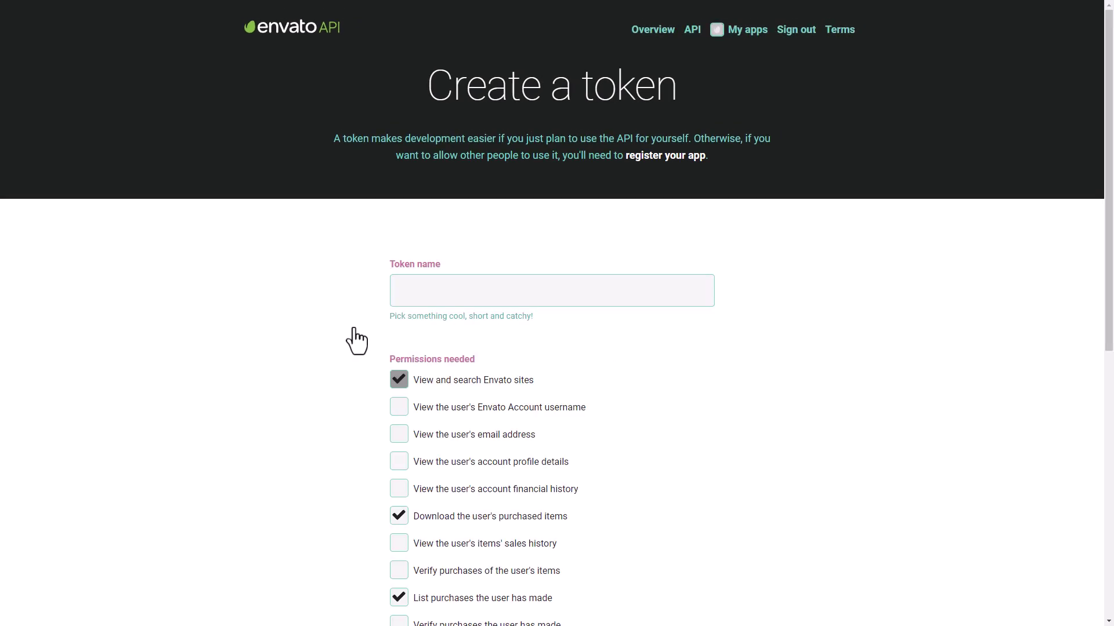
Step: Name the new Envato API token 'MasterStudy Update'
scroll(355, 341, down, 1)
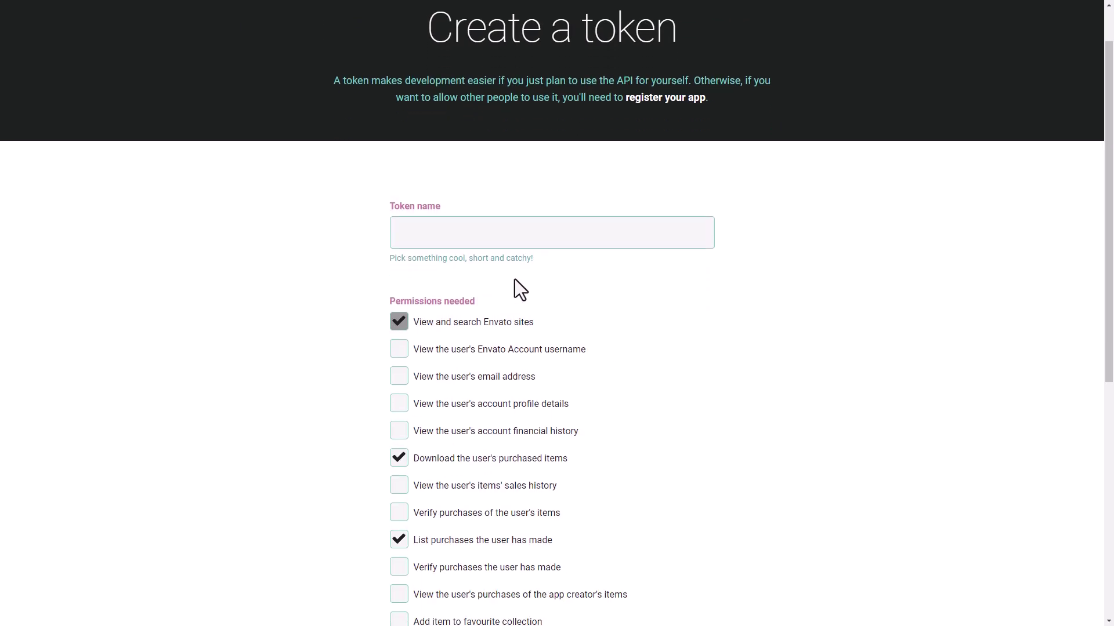
click(622, 235)
text(Mas)
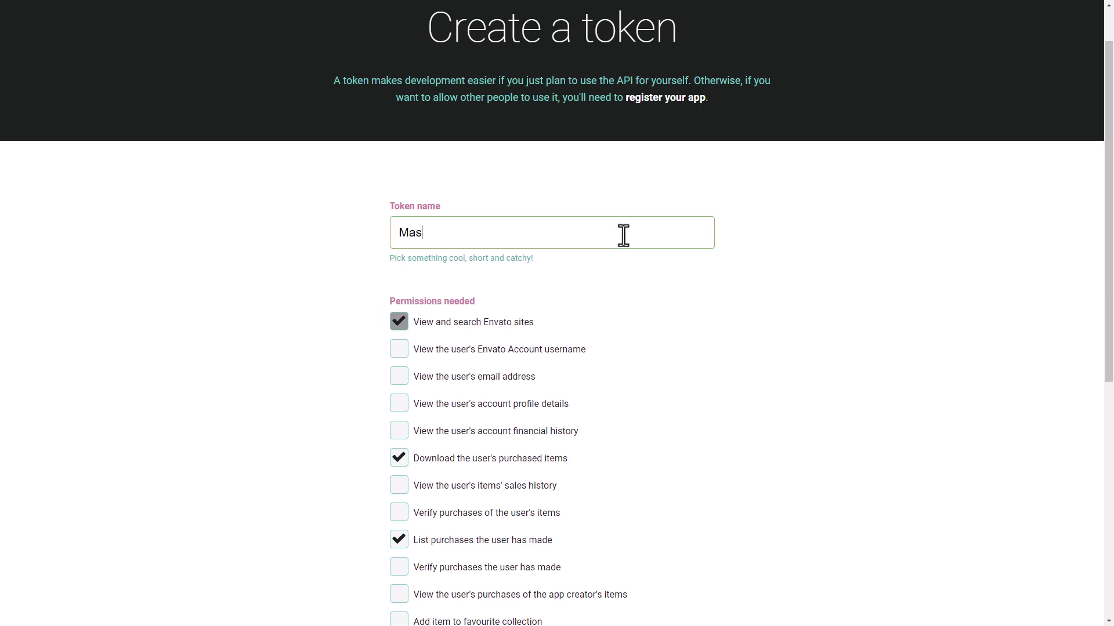
text(terStudy U)
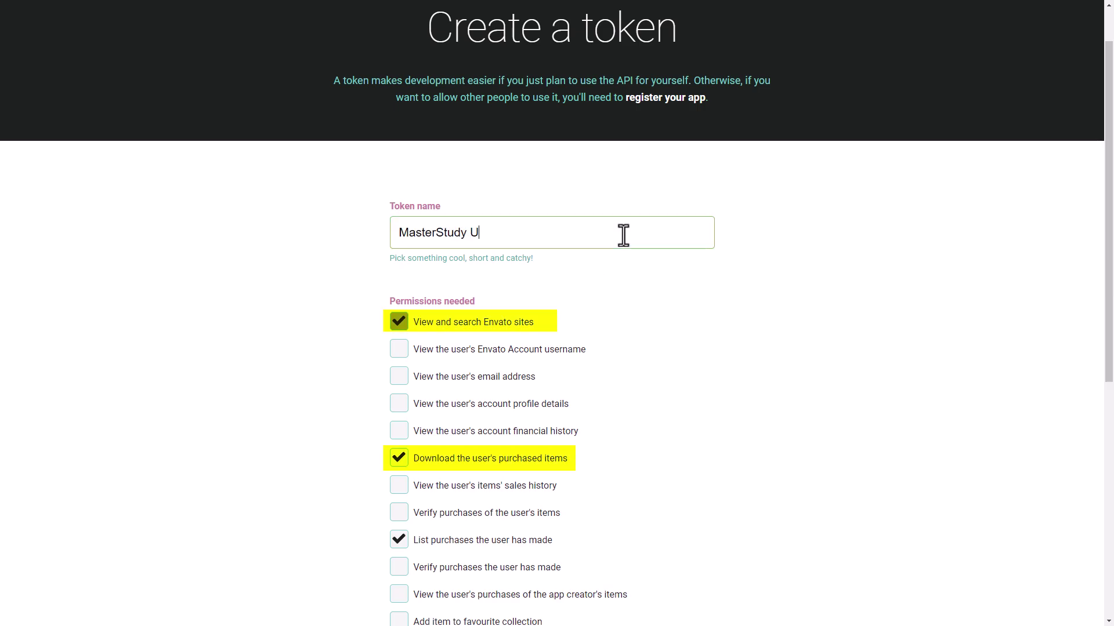
text(pdate)
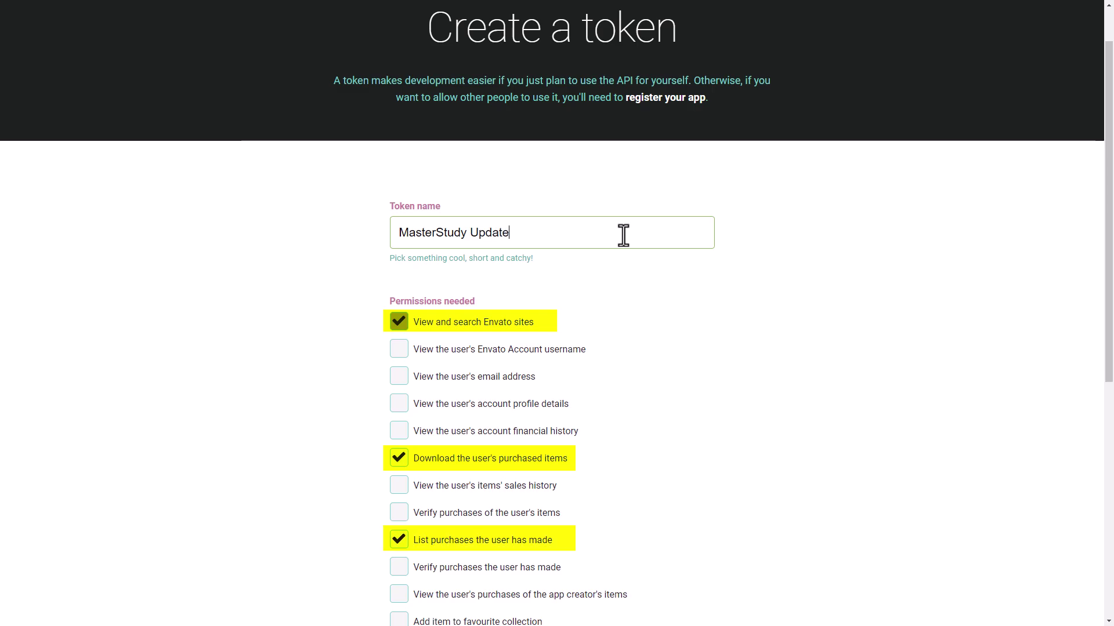
click(638, 256)
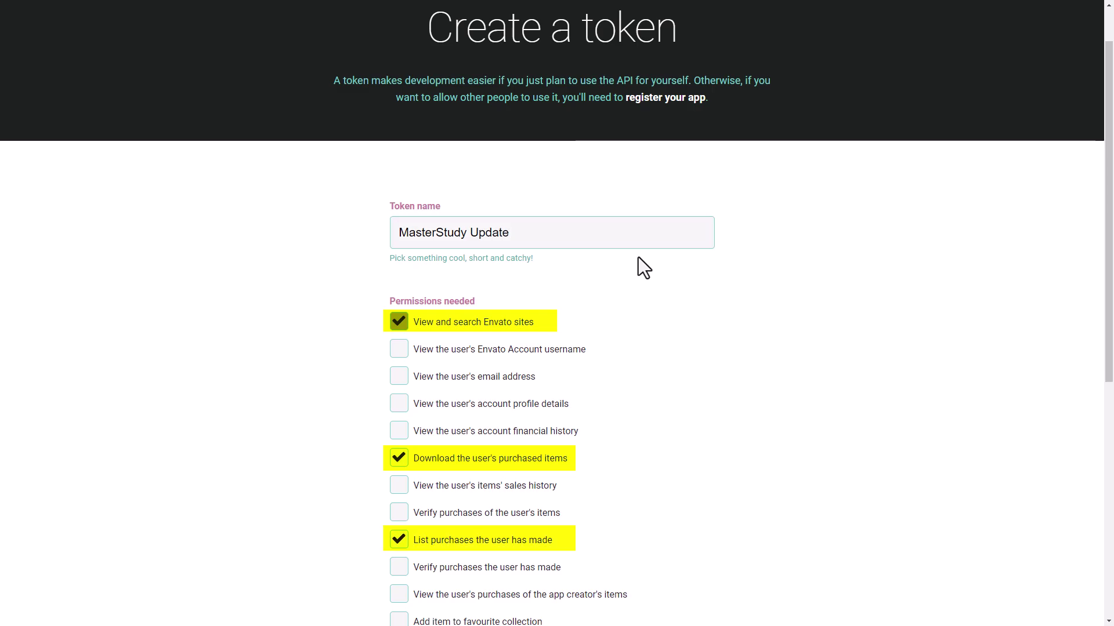
Step: Accept the terms, confirm the secret key was copied, and dismiss the success message
scroll(638, 258, down, 6)
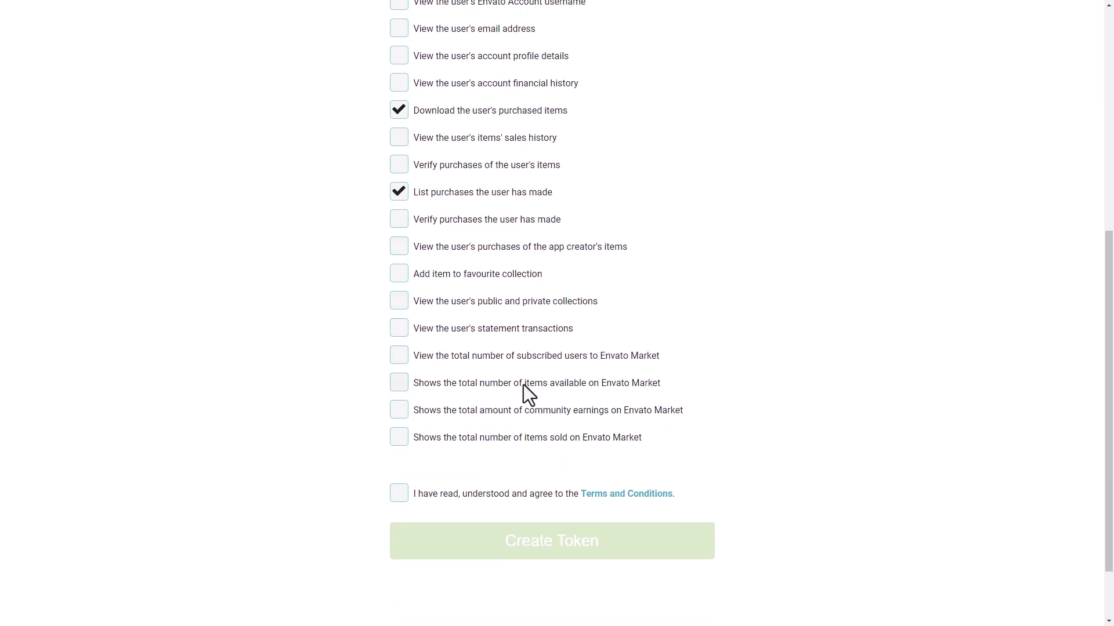
click(399, 493)
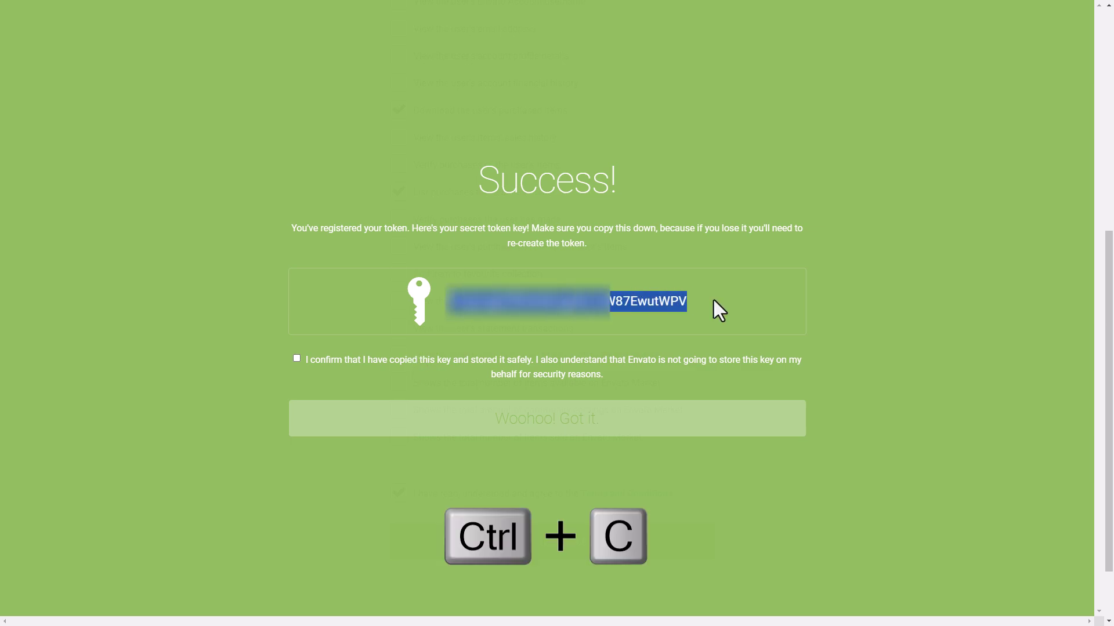
click(597, 360)
click(682, 429)
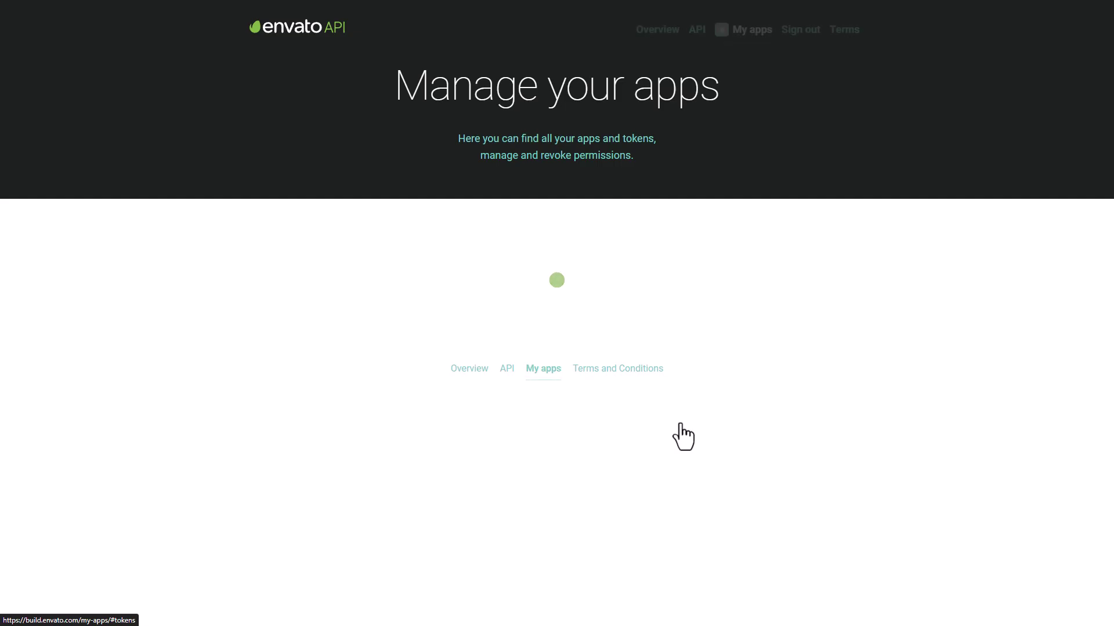
Step: Paste and save the Envato API token, then update the MasterStudy theme to 4.8.58
key(ctrl+w)
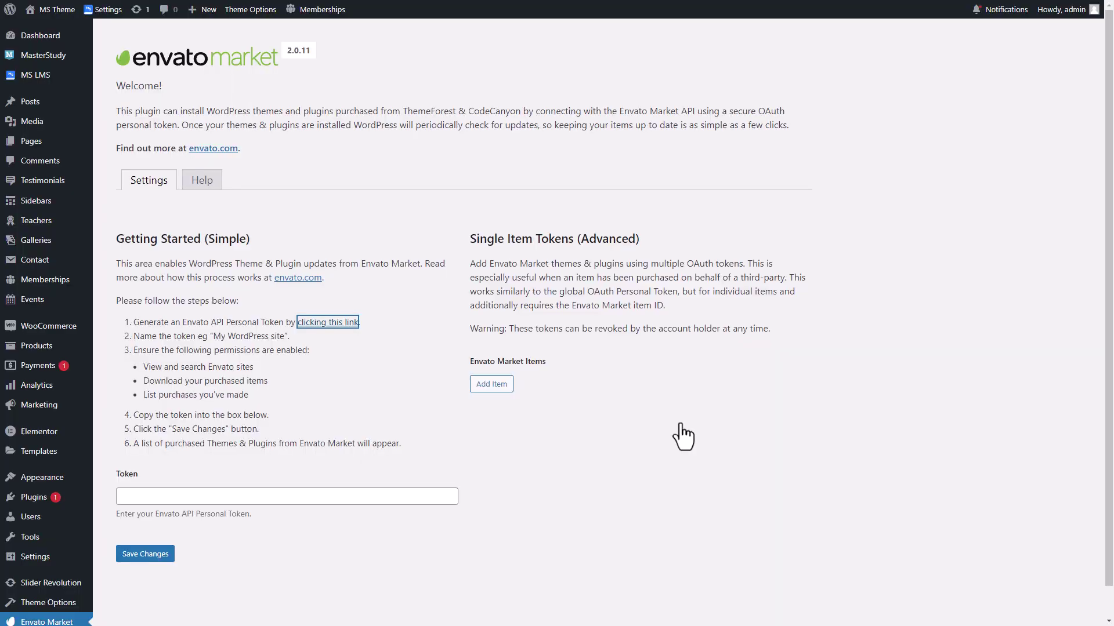
click(443, 496)
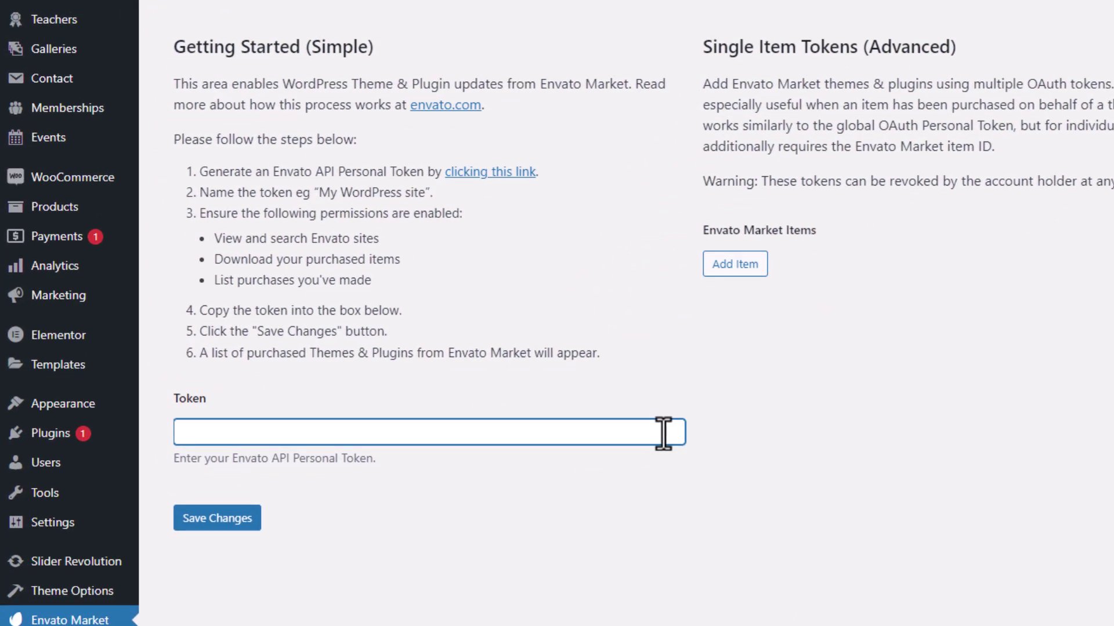
key(ctrl+v)
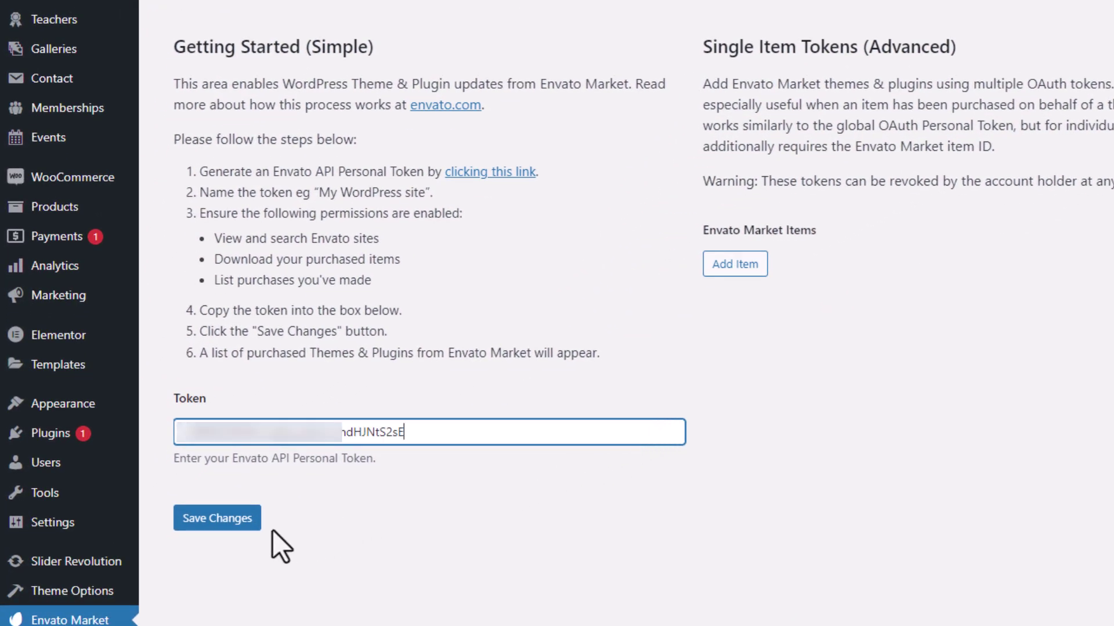
click(250, 525)
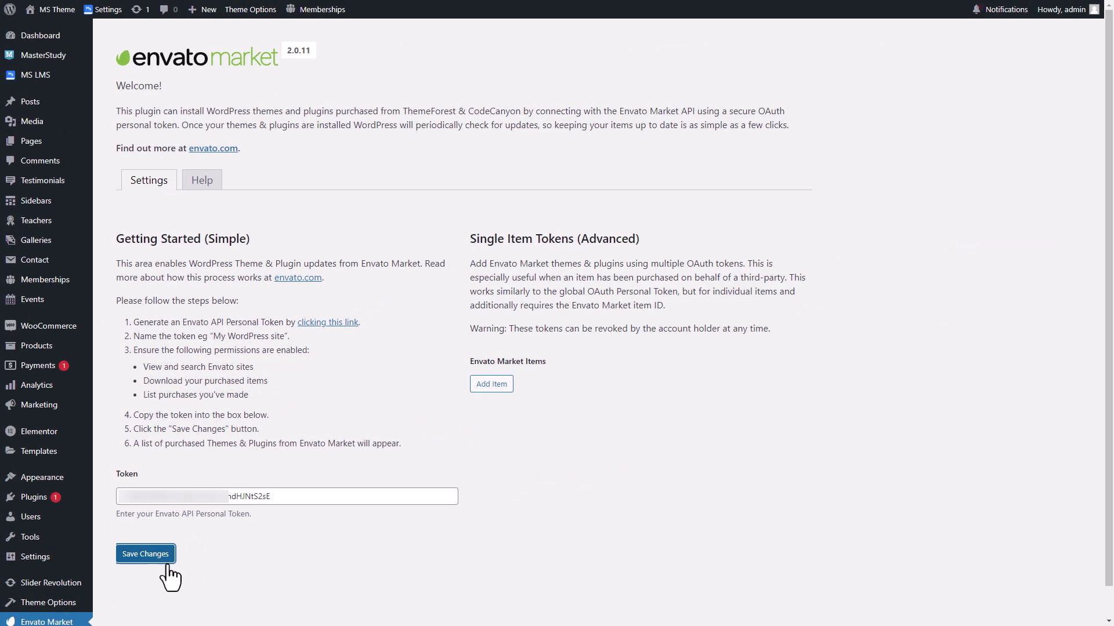
click(156, 185)
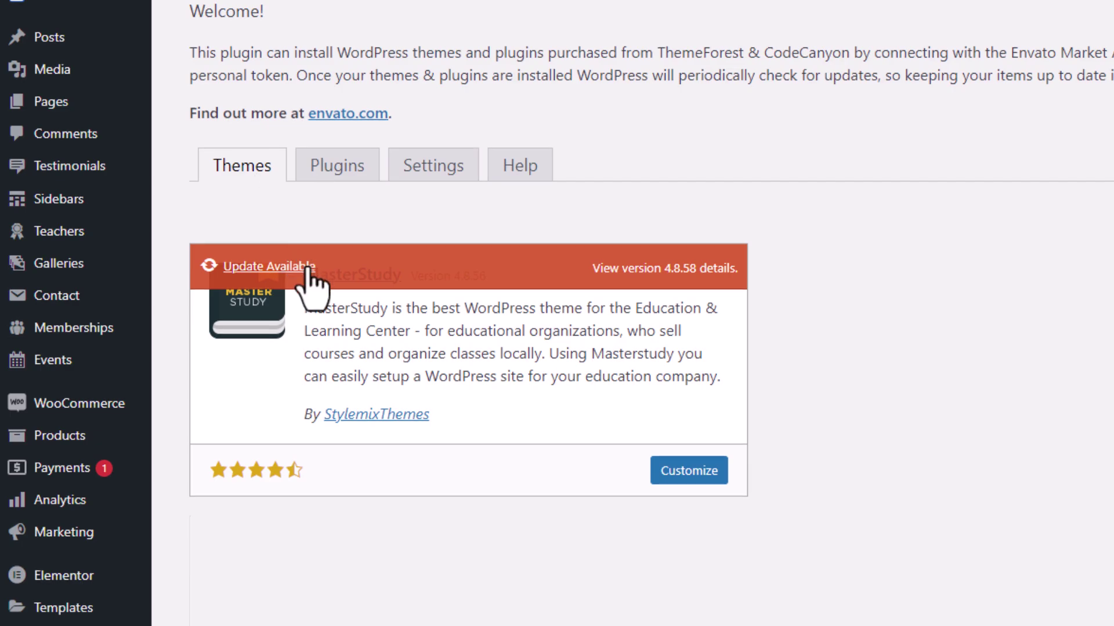
click(308, 267)
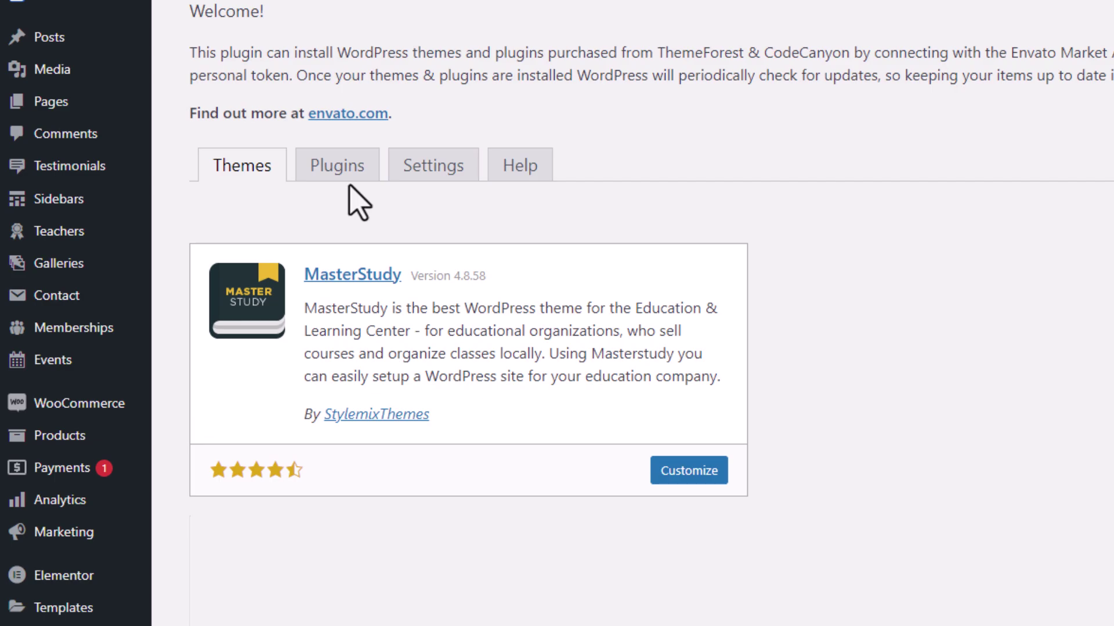
Step: Filter MasterStudy's bundled plugins by Update Available; update MasterStudy LMS (3.3.21) and LMS PRO (4.4.16)
mouse_move(29, 58)
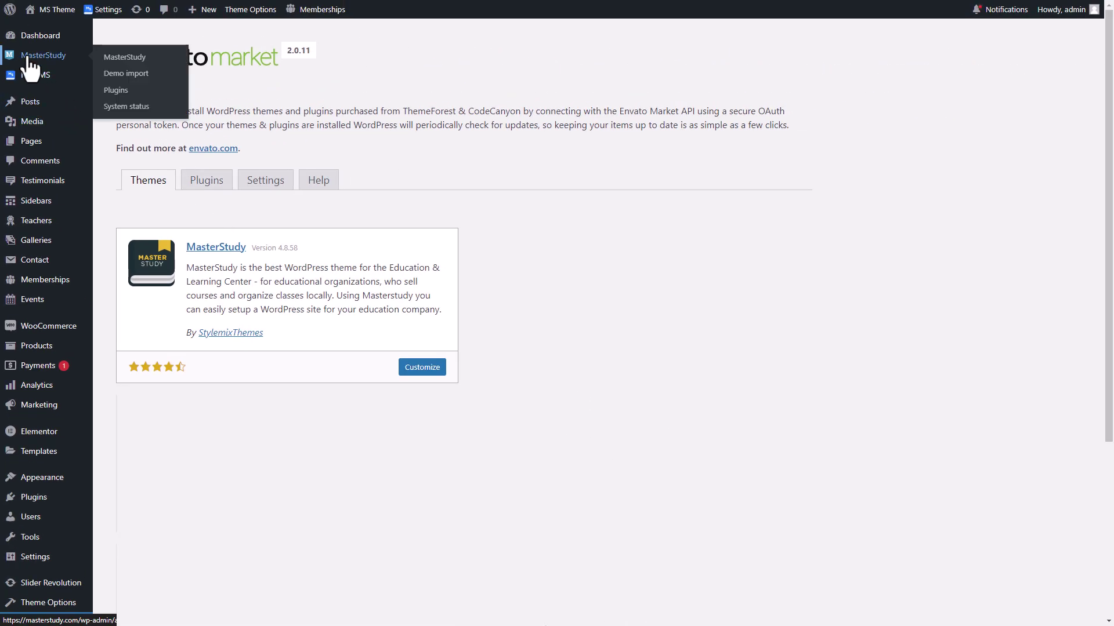
click(29, 58)
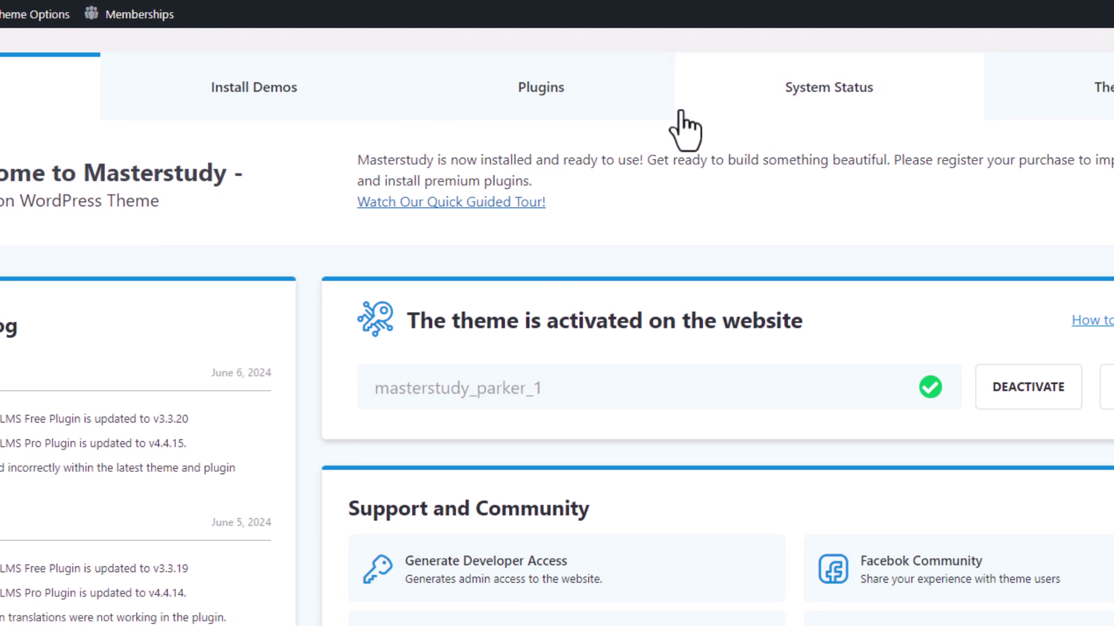
click(645, 108)
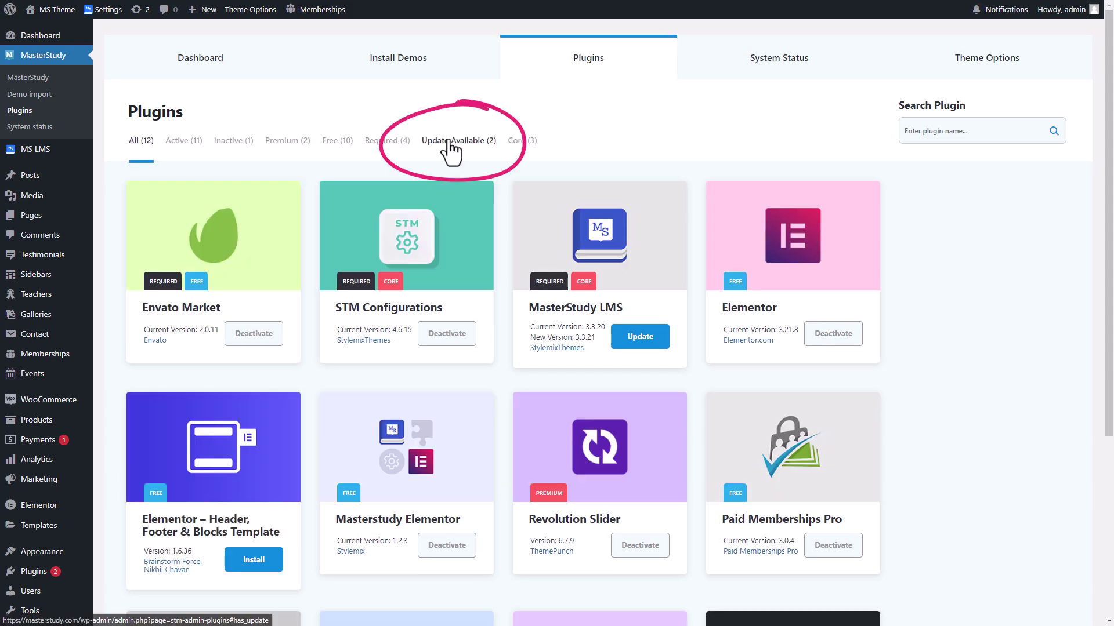
click(452, 142)
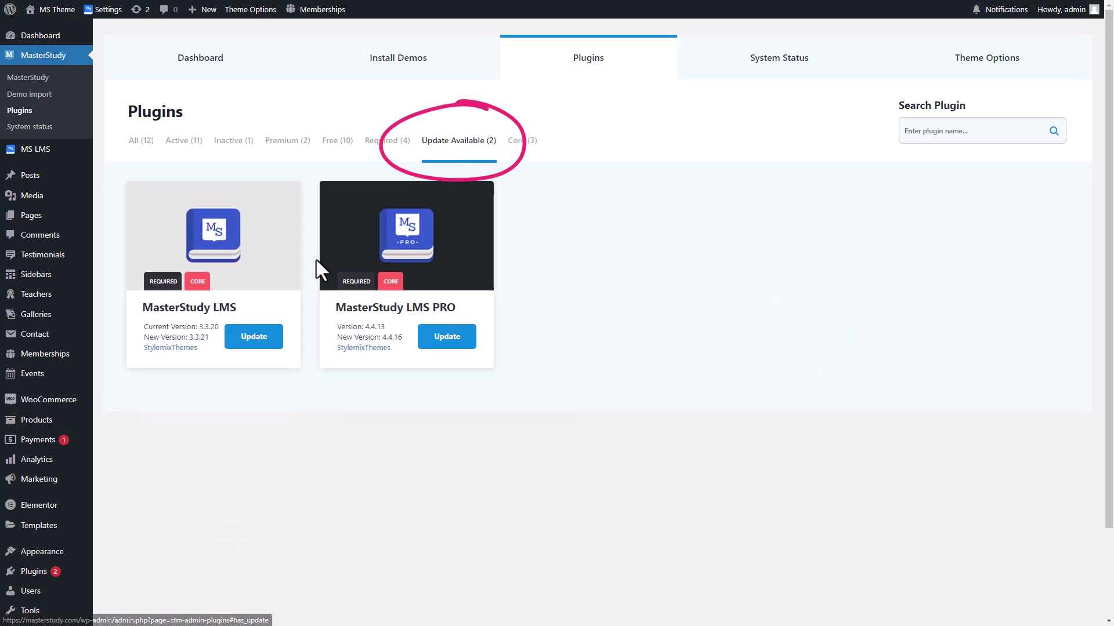
click(258, 343)
click(437, 338)
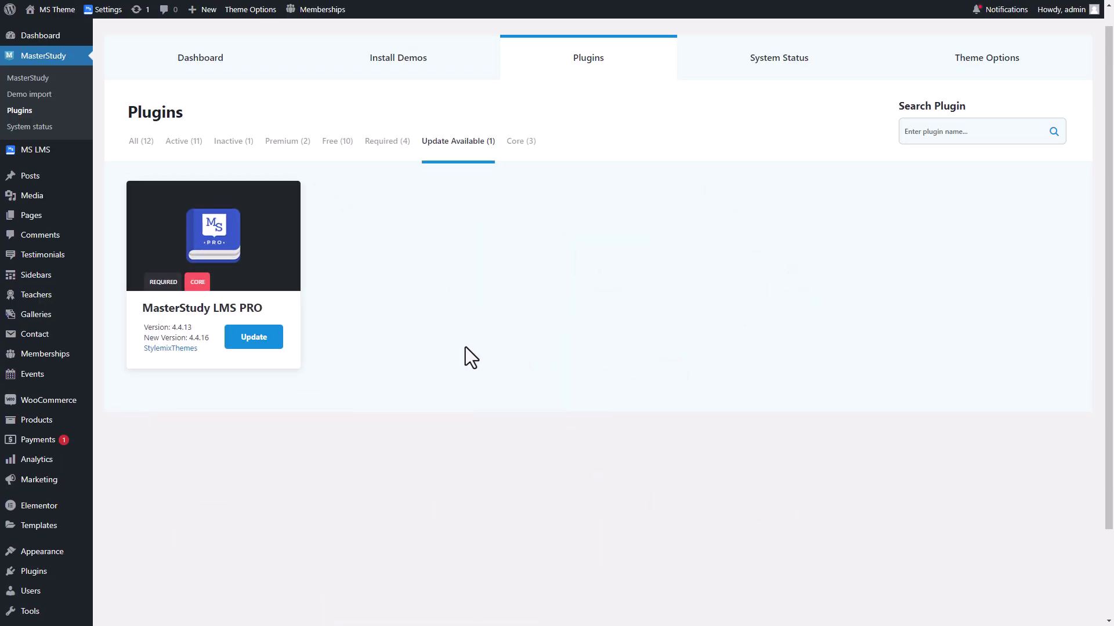
click(240, 341)
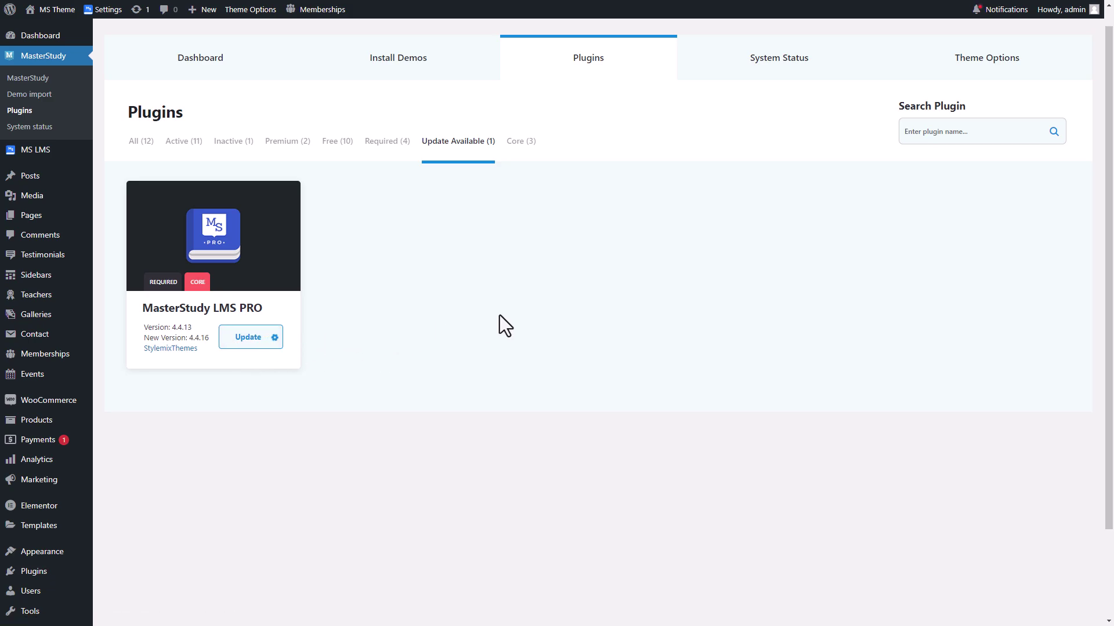
Step: Exit full screen, review masterstudy.com's on-device site data, and reload the page
key(F11)
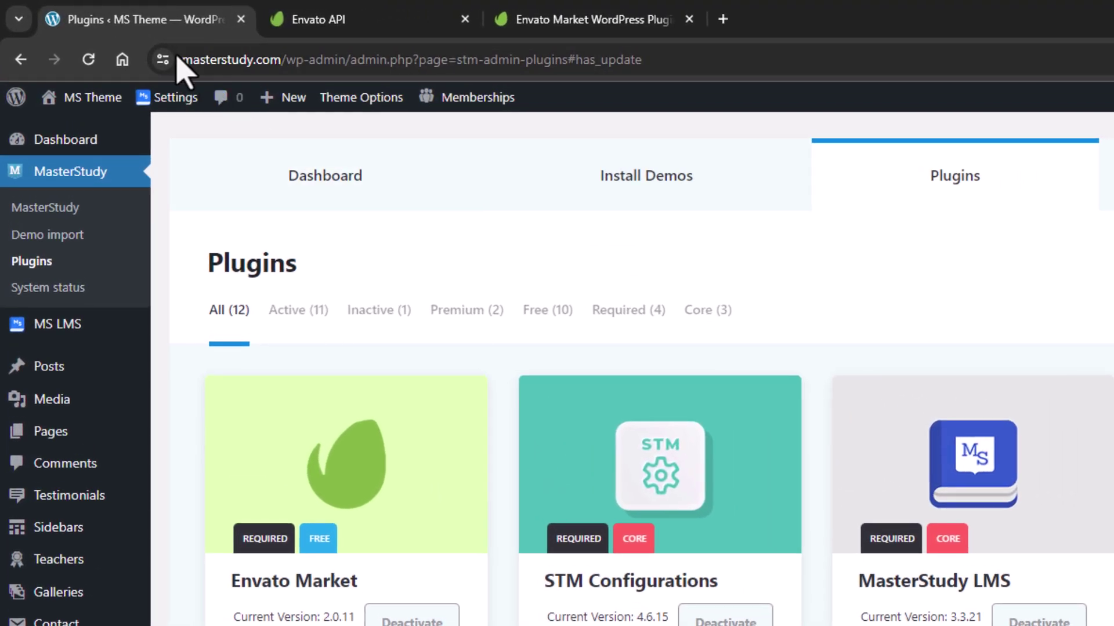
click(162, 60)
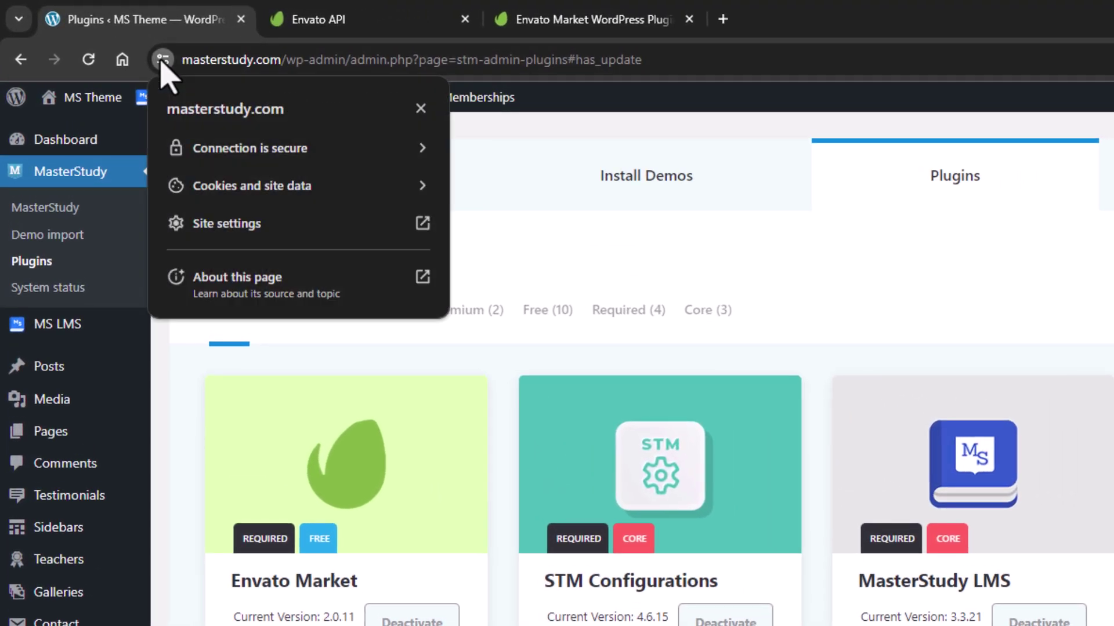
click(259, 187)
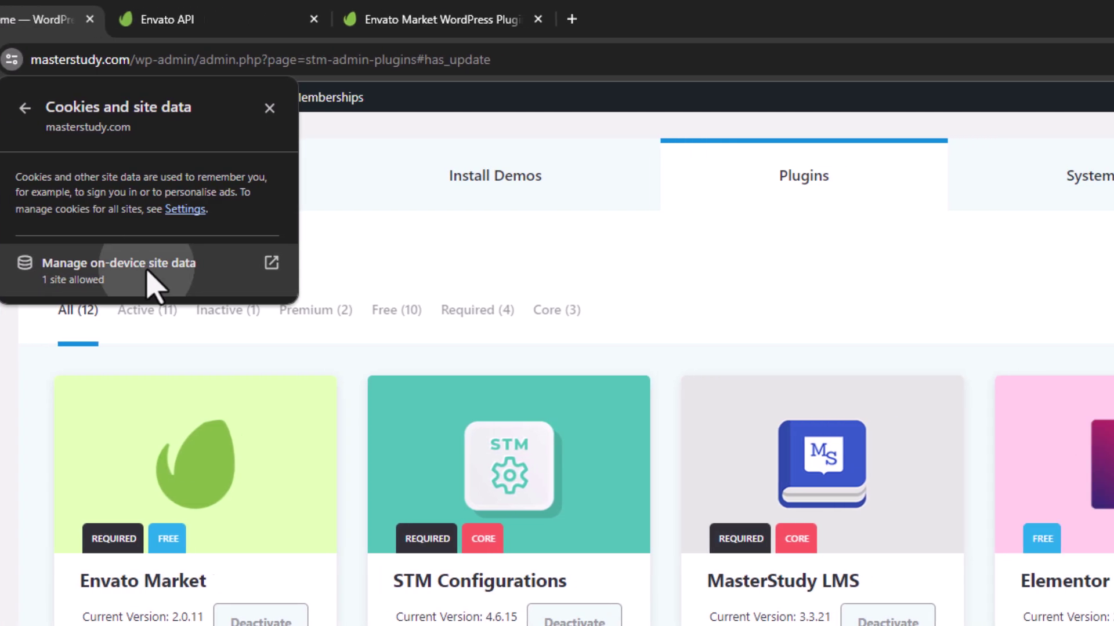
click(299, 270)
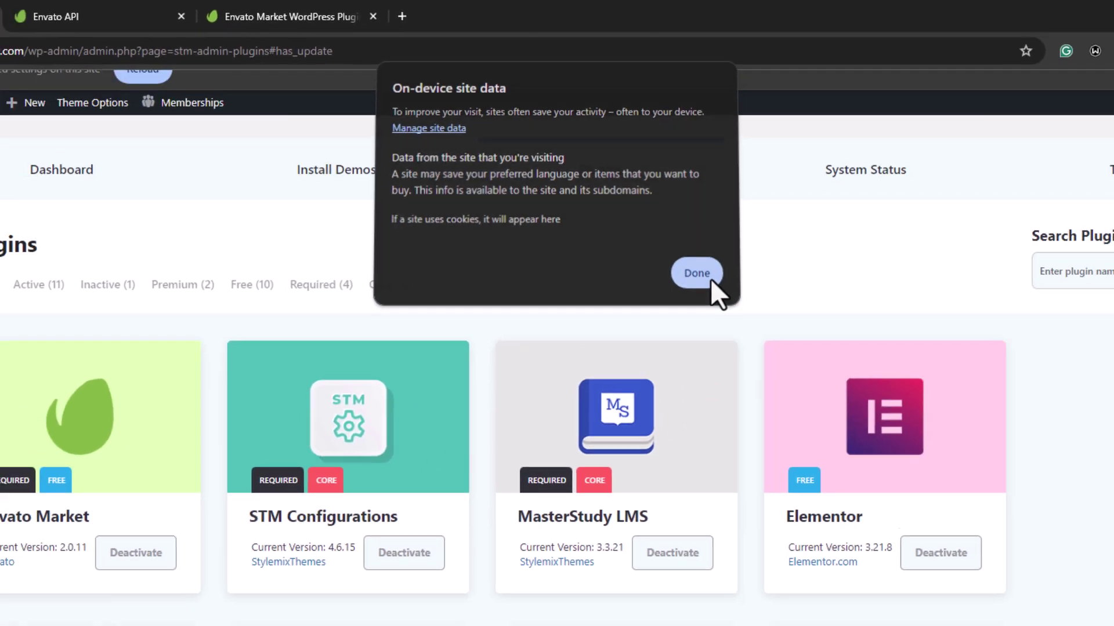
click(718, 322)
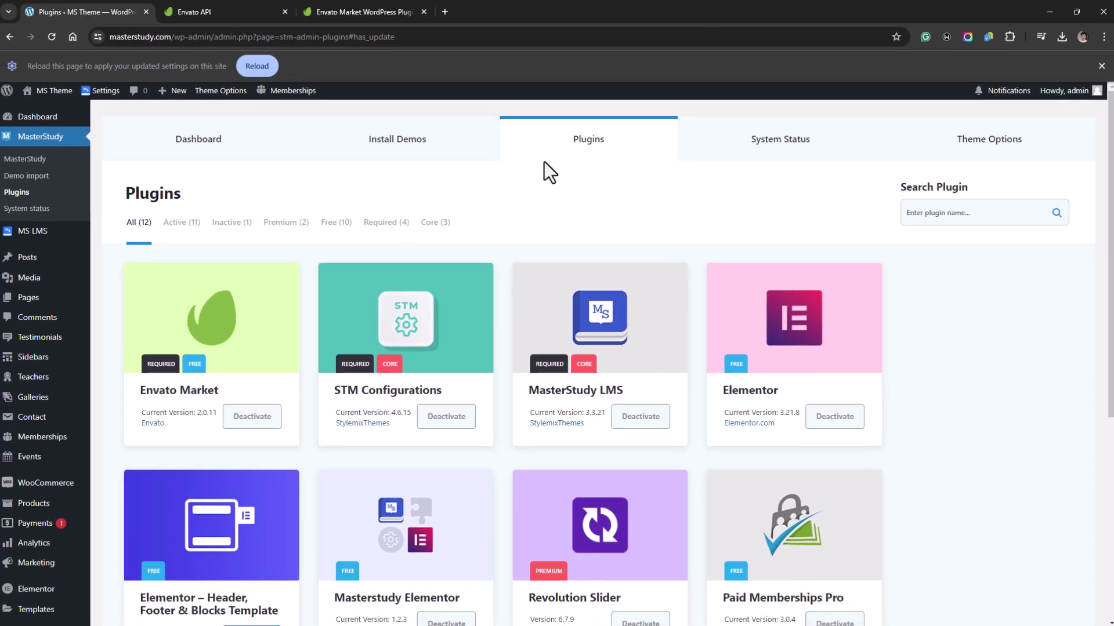
click(259, 66)
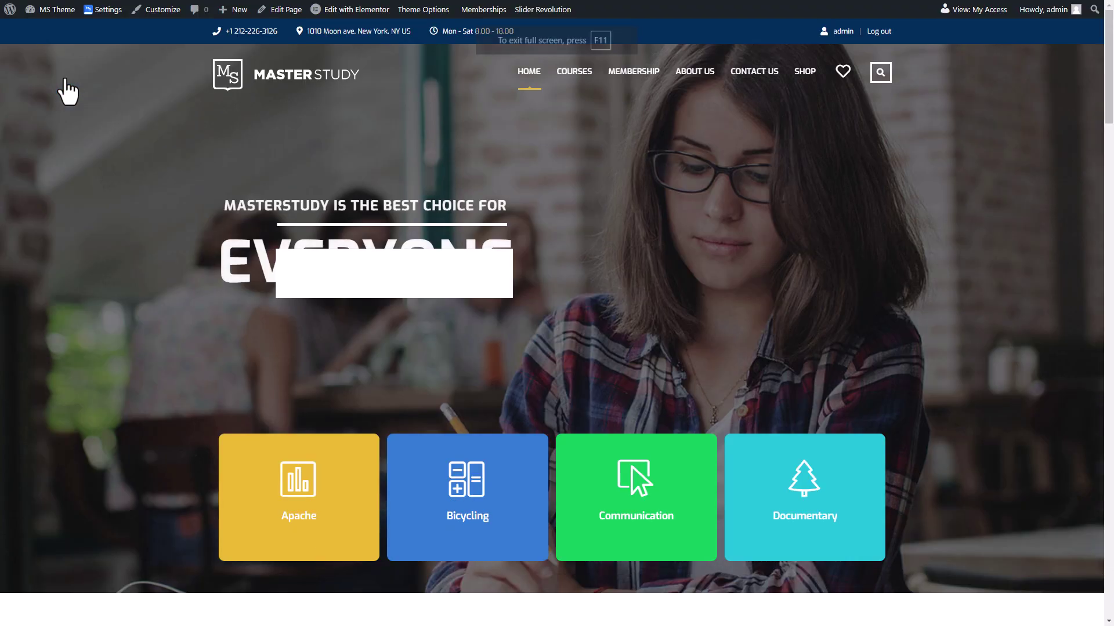
Step: Open 'Web Coding and Apache Basics' from Top Courses, then return via the site logo
scroll(65, 81, down, 10)
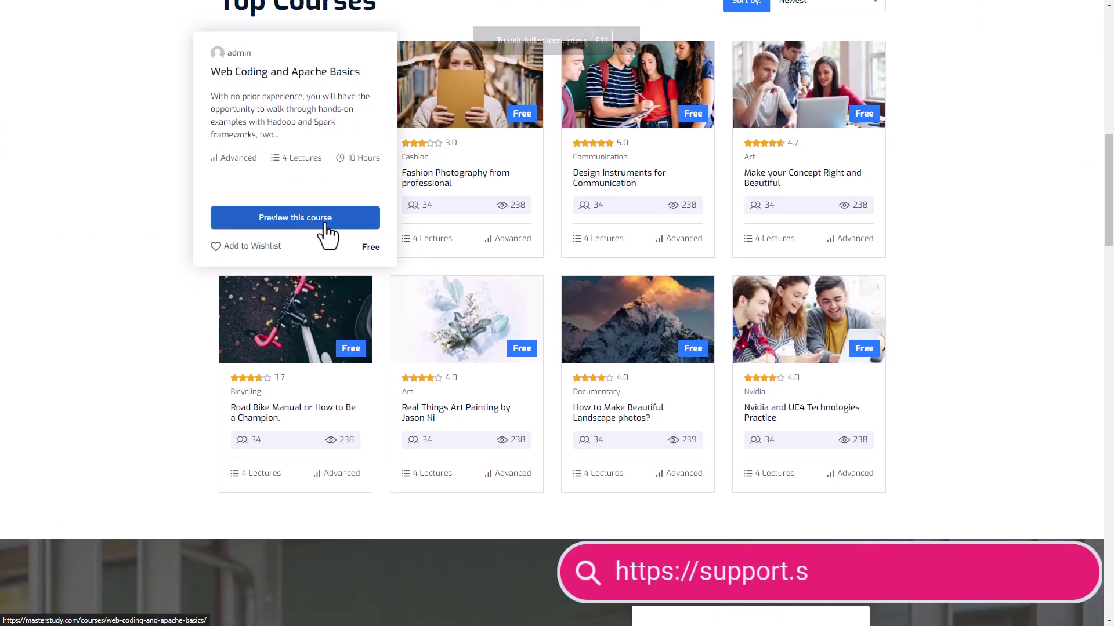
click(501, 332)
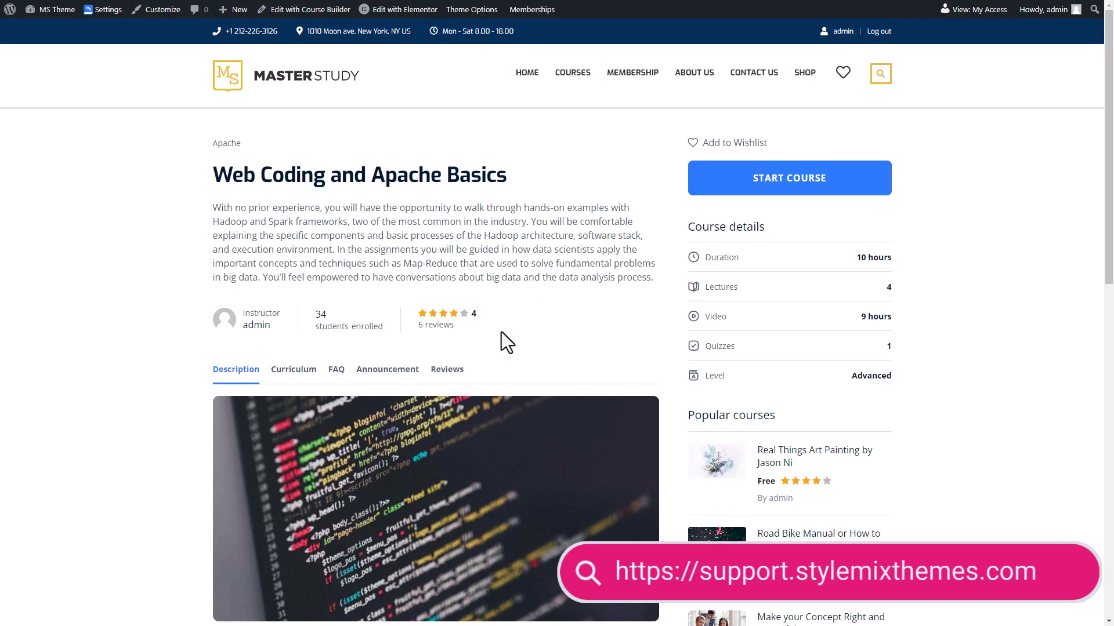
scroll(501, 332, down, 12)
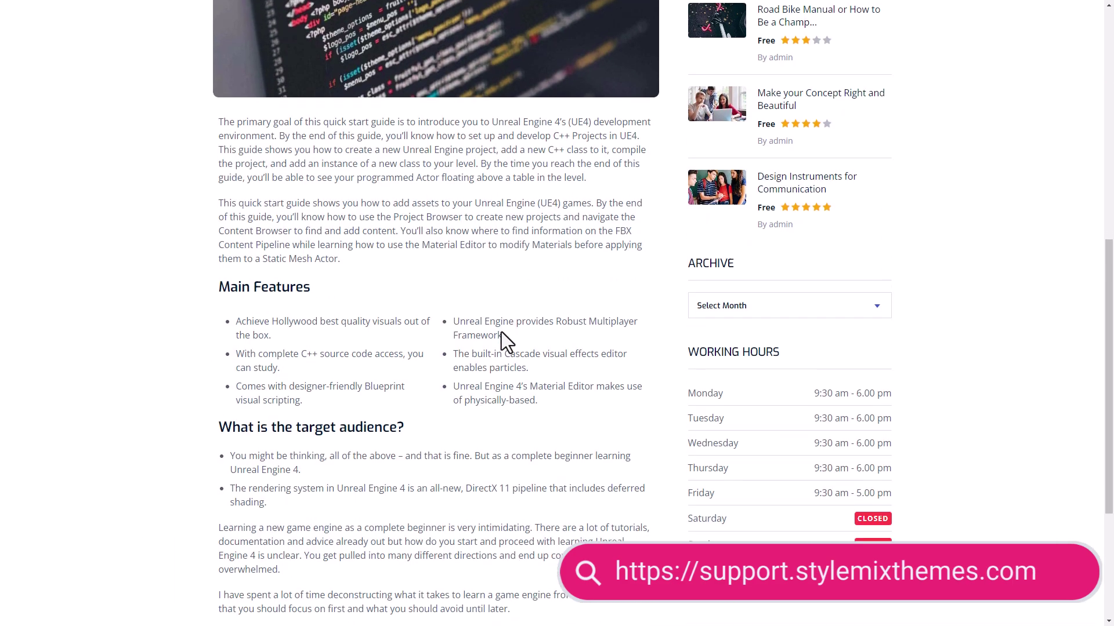
scroll(507, 342, up, 12)
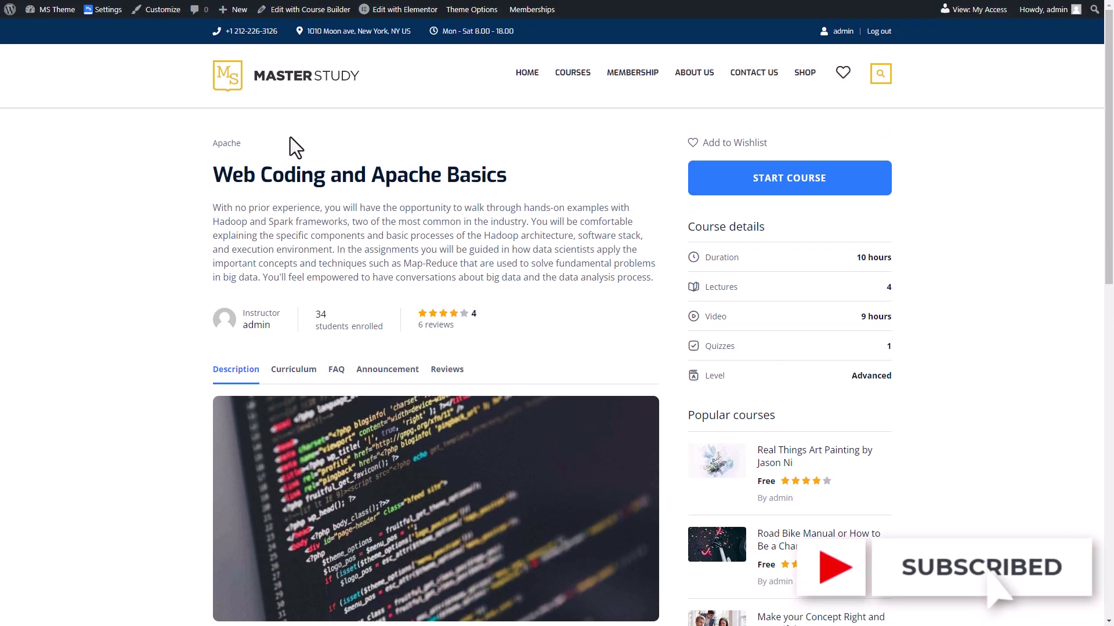
click(256, 87)
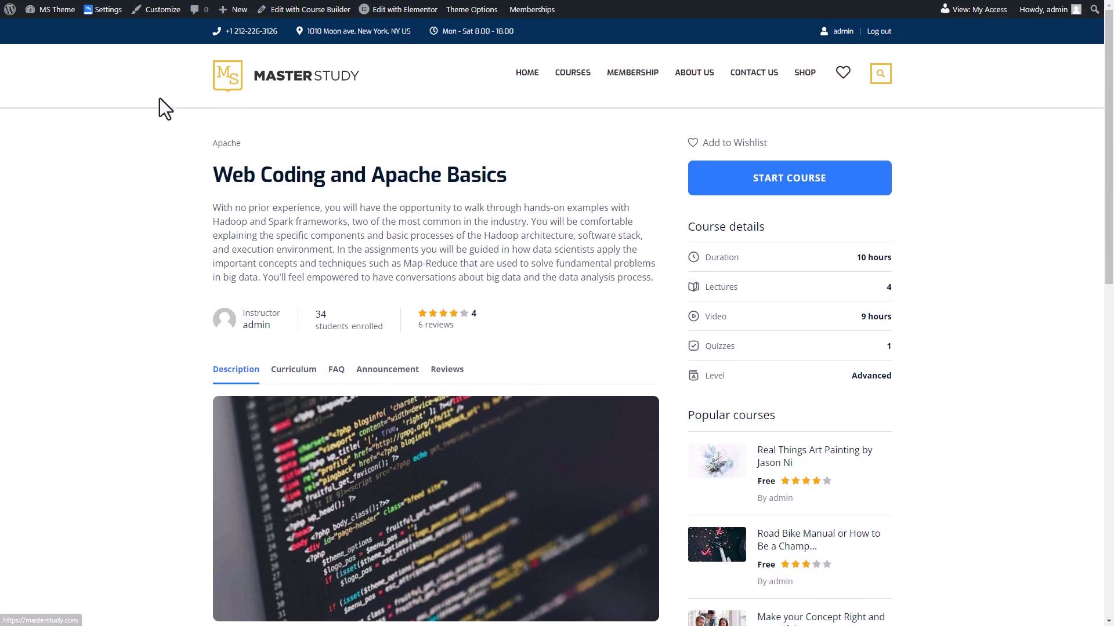